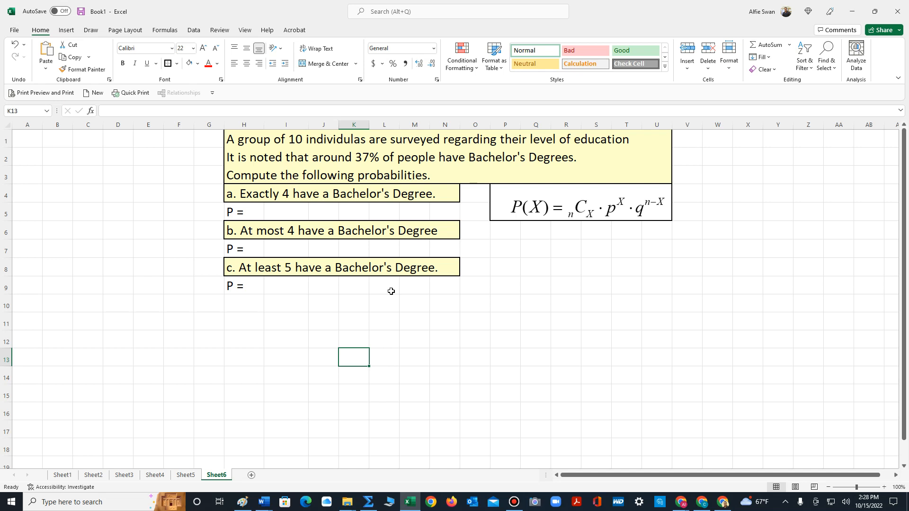
Correct the misspelled word in the problem statement in cell H1 to "individuals".
left_click(266, 142)
key("Left")
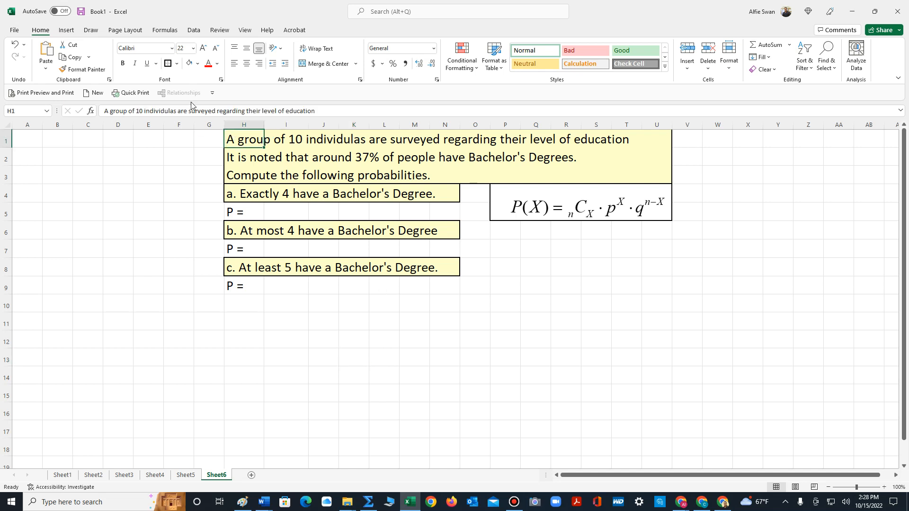
left_click_drag(178, 106, 169, 110)
type("als")
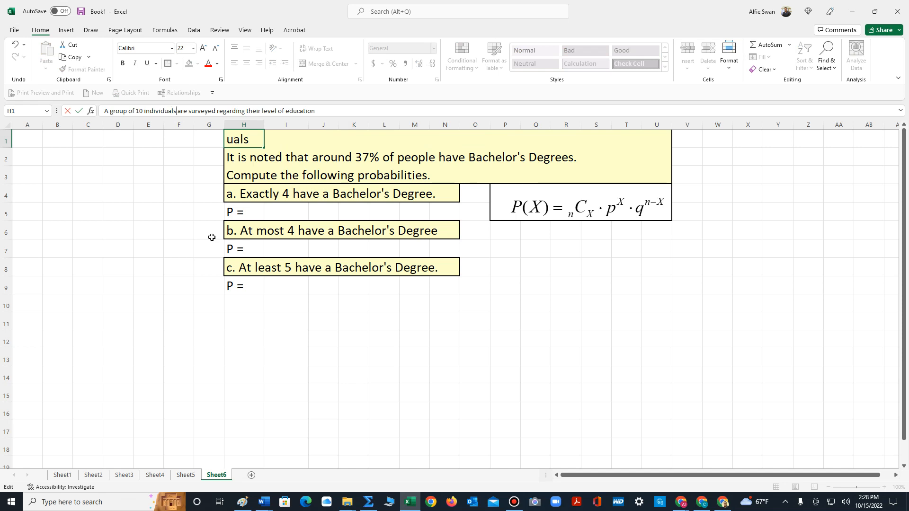
left_click(311, 351)
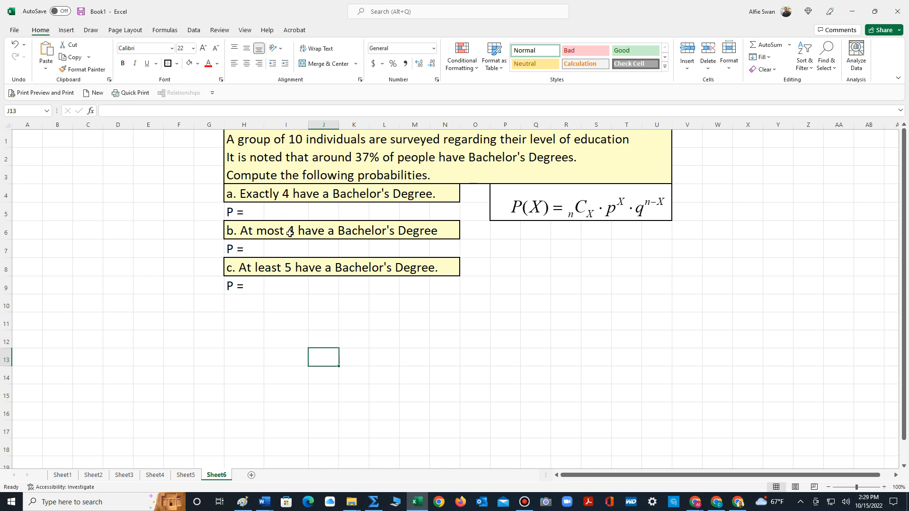
Widen columns D and E, and enter the header X with the values 0 and 1 below it in D1:D3.
left_click_drag(166, 127, 138, 124)
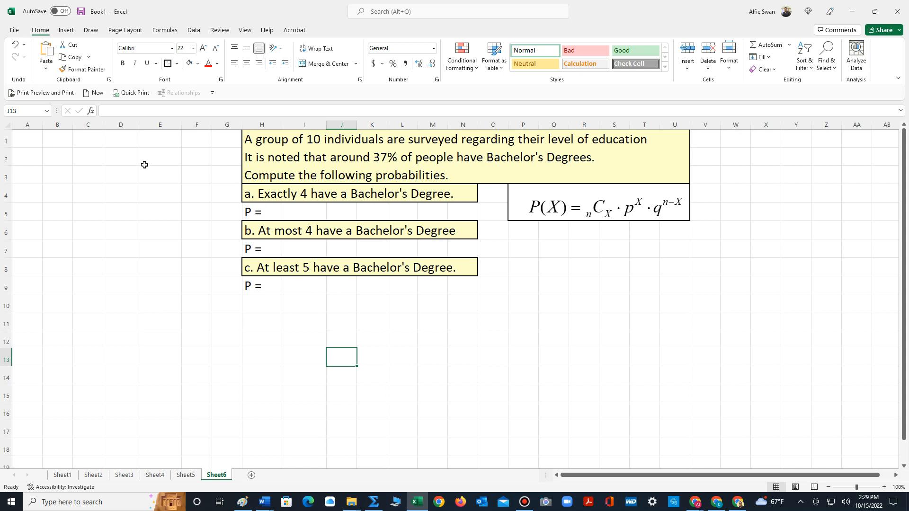
left_click(123, 133)
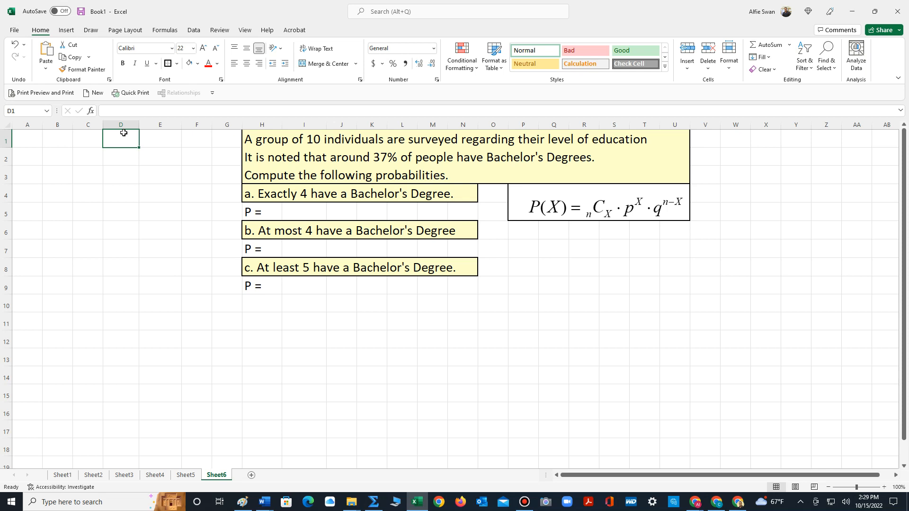
type("X")
key("Return")
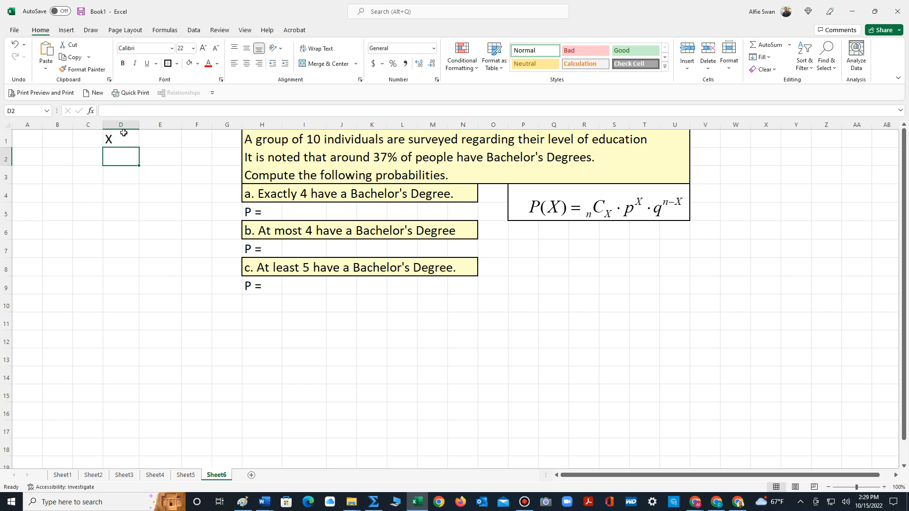
type("0")
key("Return")
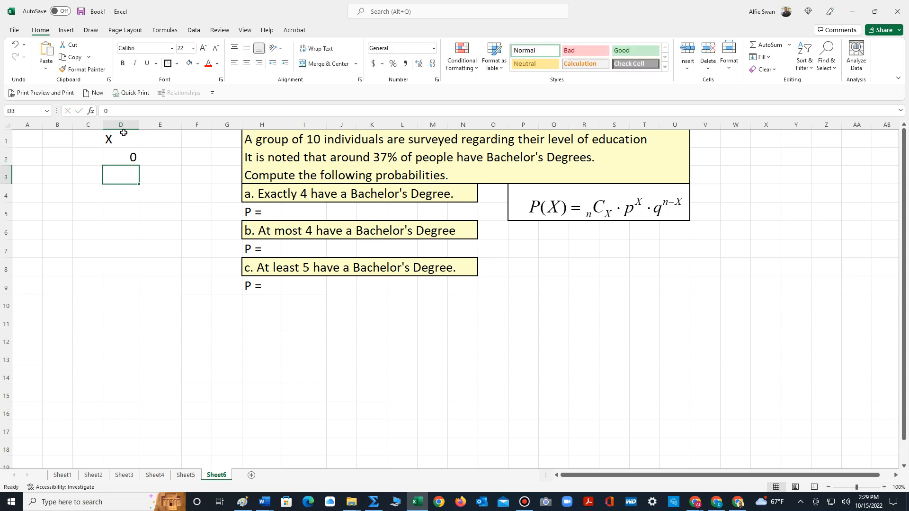
left_click(127, 158)
left_click(131, 174)
type("1")
key("Return")
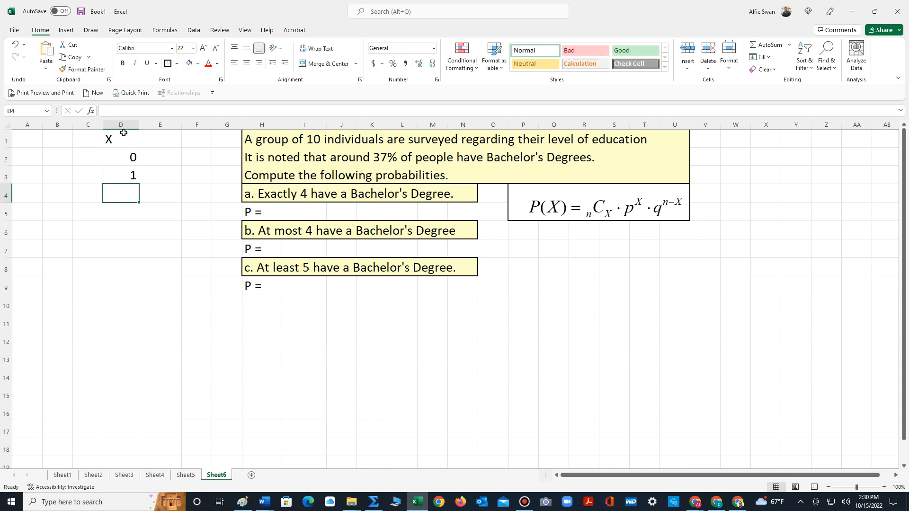
Centre the contents of columns D and E, and extend the X series from 0 and 1 down to 10 in D12.
left_click_drag(121, 125, 160, 126)
left_click(246, 63)
left_click(124, 175)
left_click_drag(121, 158, 122, 175)
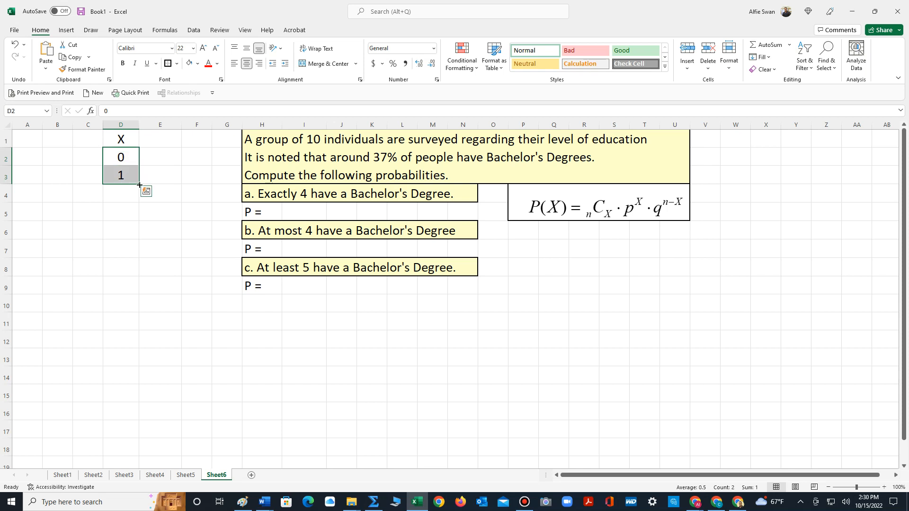
left_click_drag(140, 185, 207, 347)
left_click(208, 349)
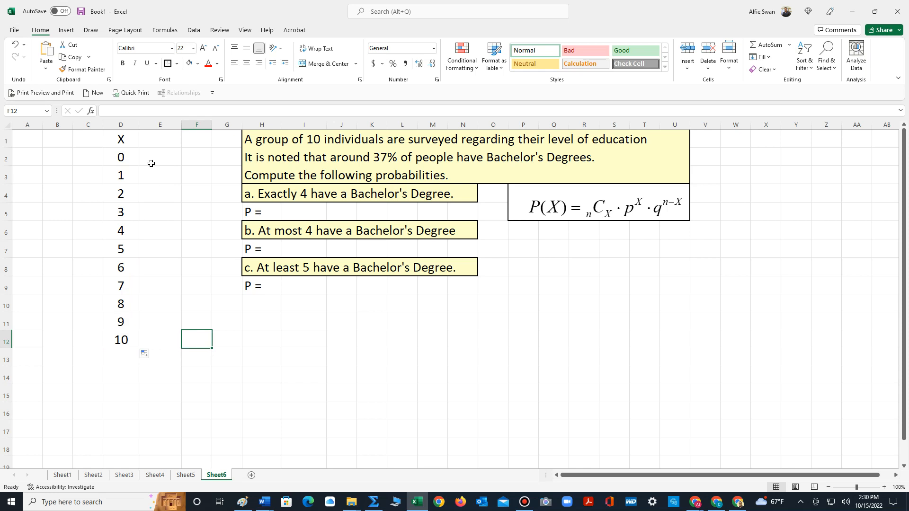
Enter the header P(X) in cell E1 beside the X header.
left_click(154, 139)
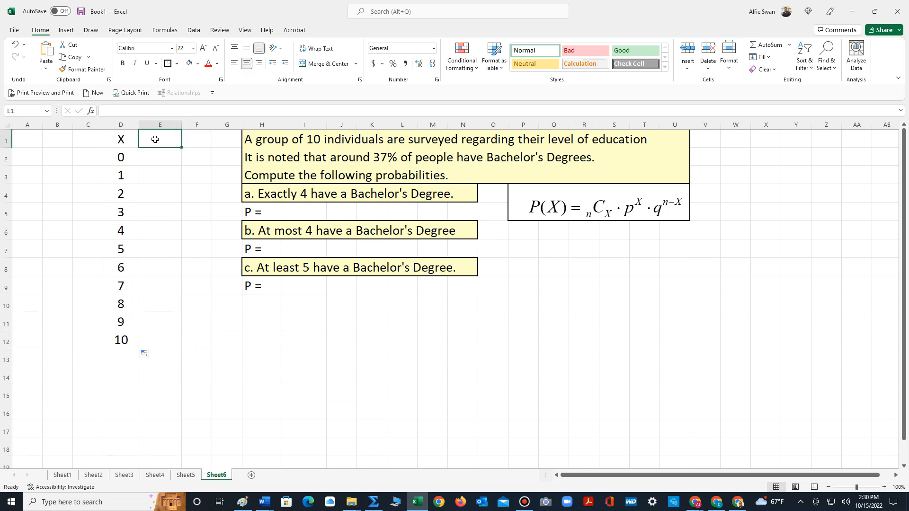
type("P(X)")
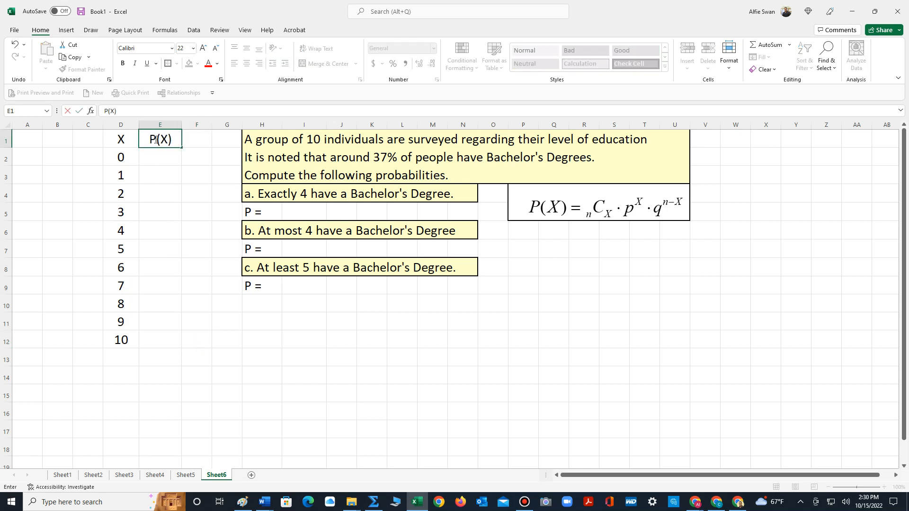
left_click(175, 199)
Format the cells E2:E12 under P(X) as Number with 3 decimal places.
left_click_drag(166, 155, 170, 343)
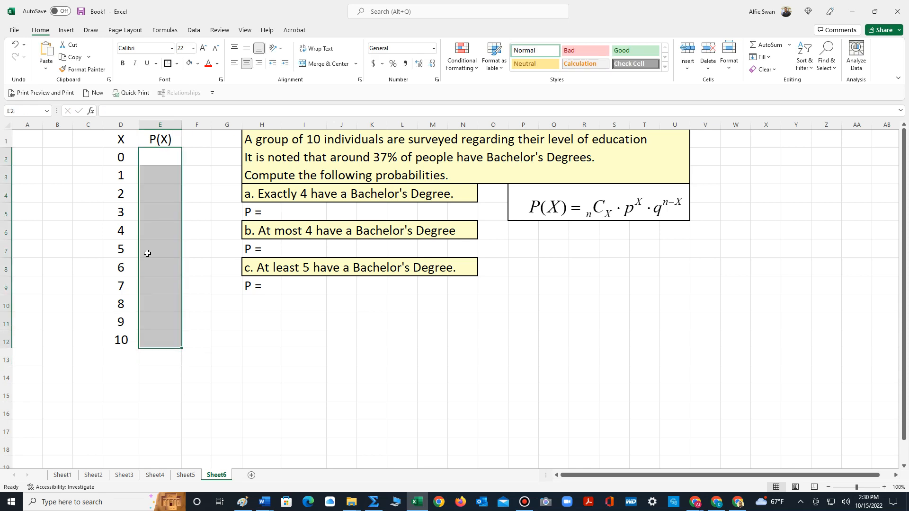
right_click(166, 248)
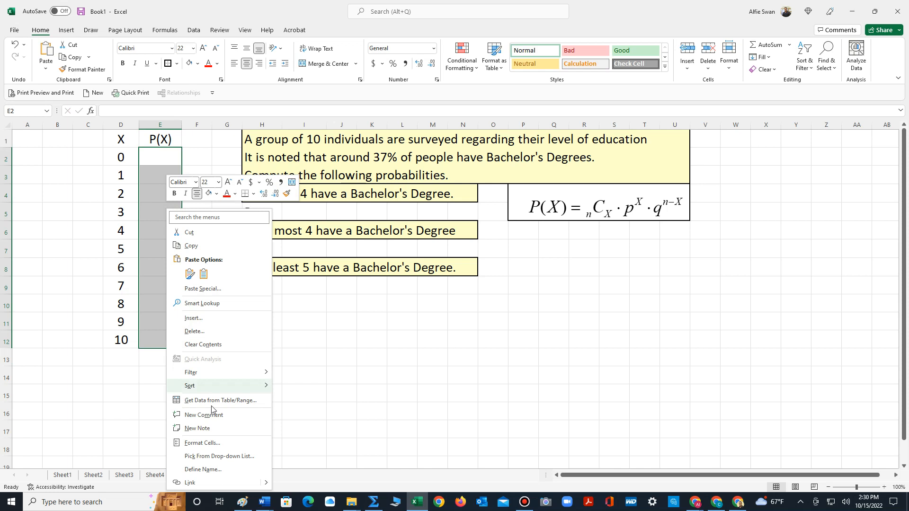
left_click(215, 443)
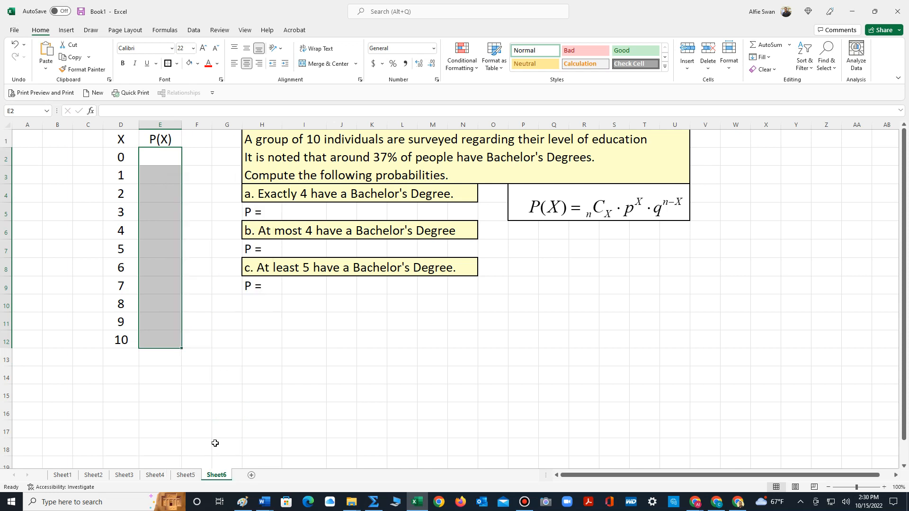
left_click(111, 310)
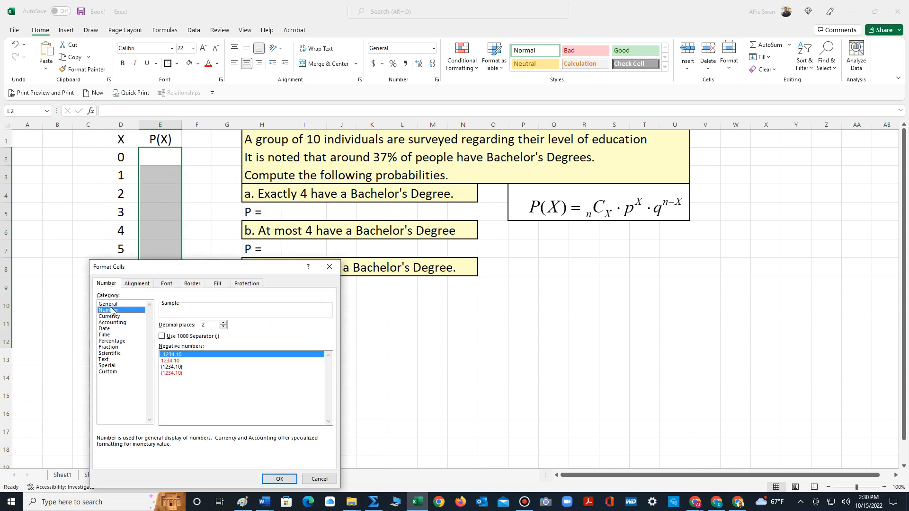
left_click(223, 322)
left_click(279, 479)
left_click(306, 435)
Begin a BINOM.DIST formula in cell E2, up to its opening parenthesis.
left_click(159, 160)
type("=")
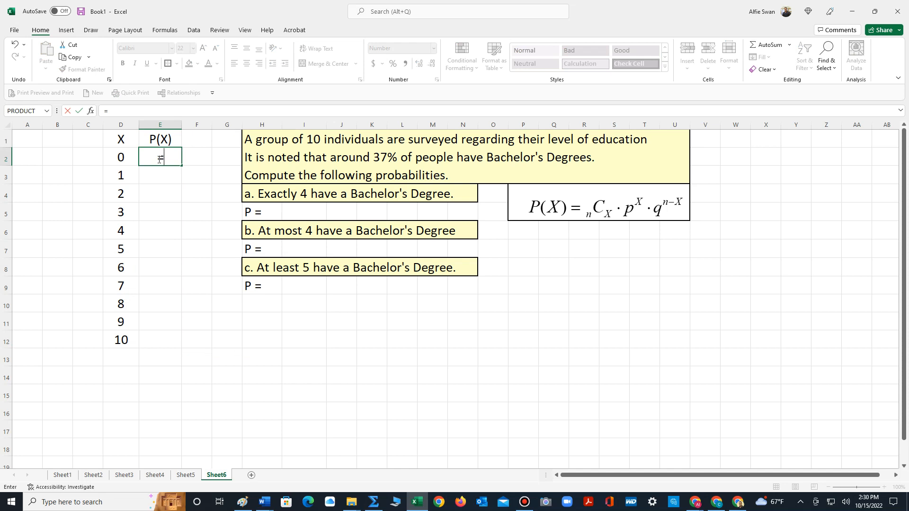
type("B")
key("BackSpace")
type("BINO")
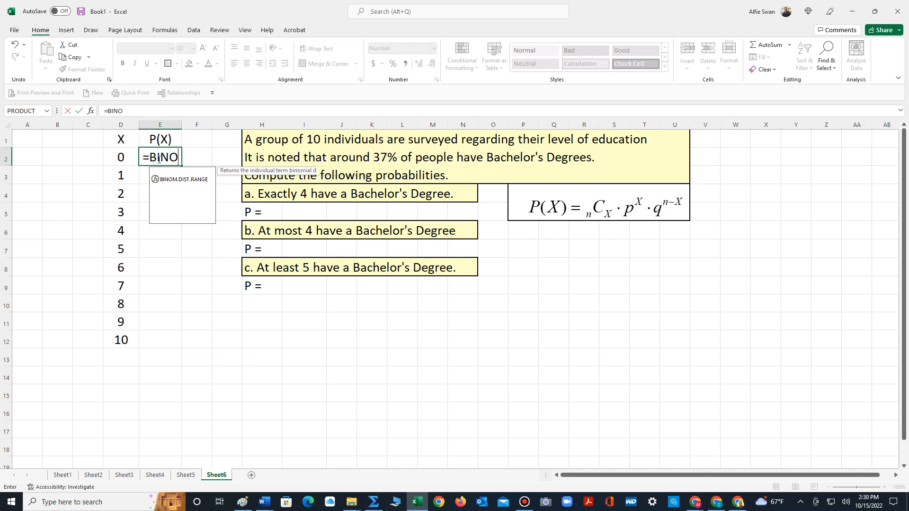
type("M>")
key("BackSpace")
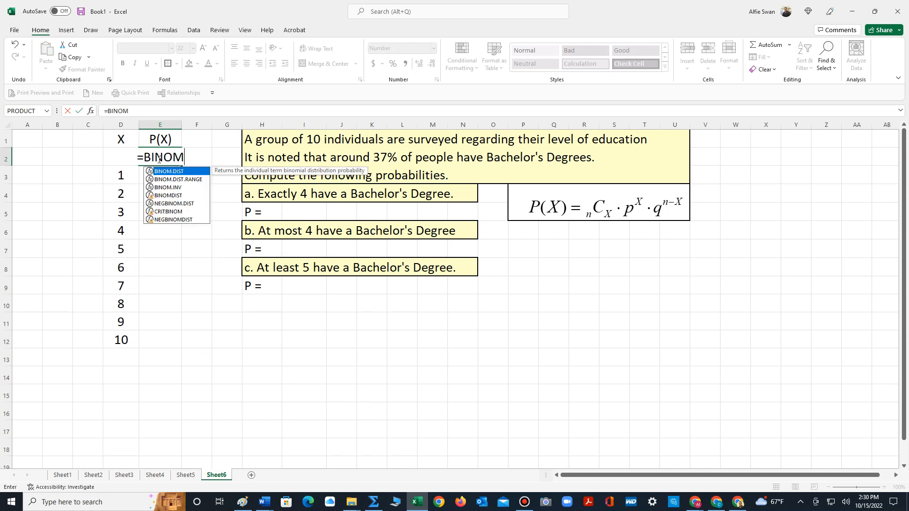
type(">")
key("BackSpace")
type(".DIST")
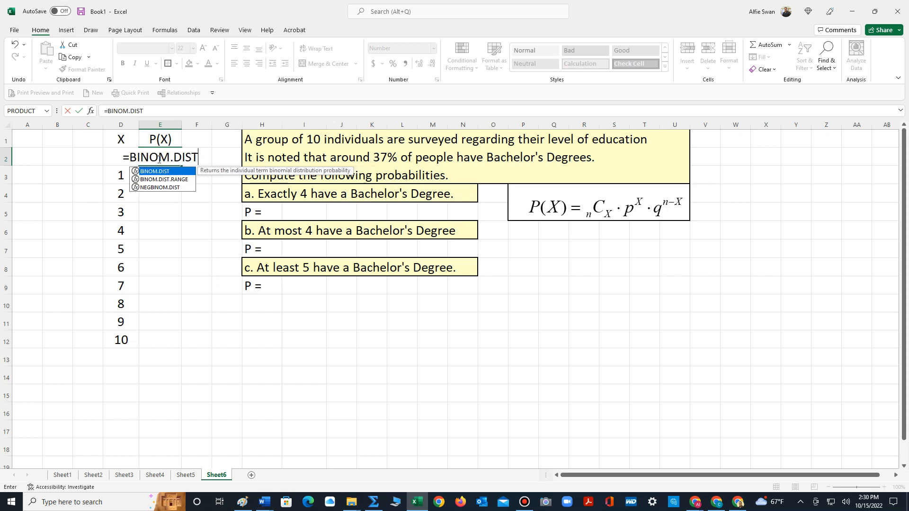
type("(")
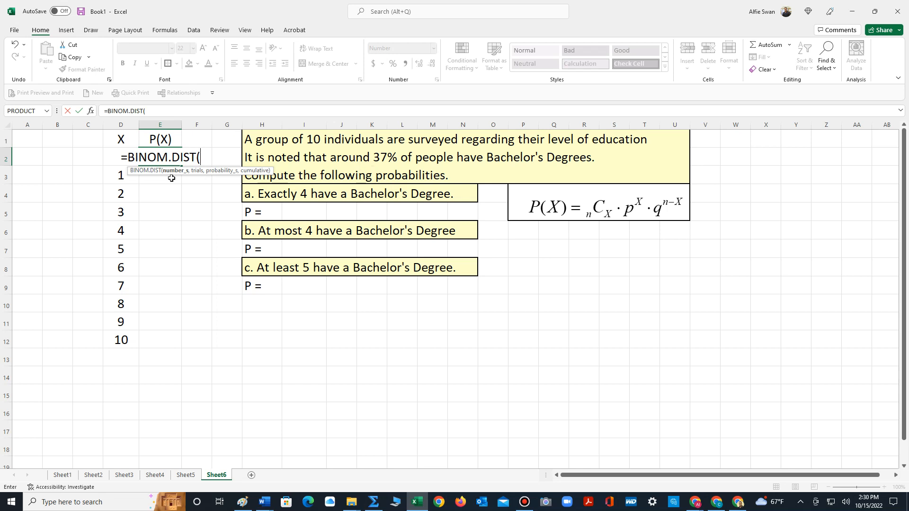
left_click(112, 154)
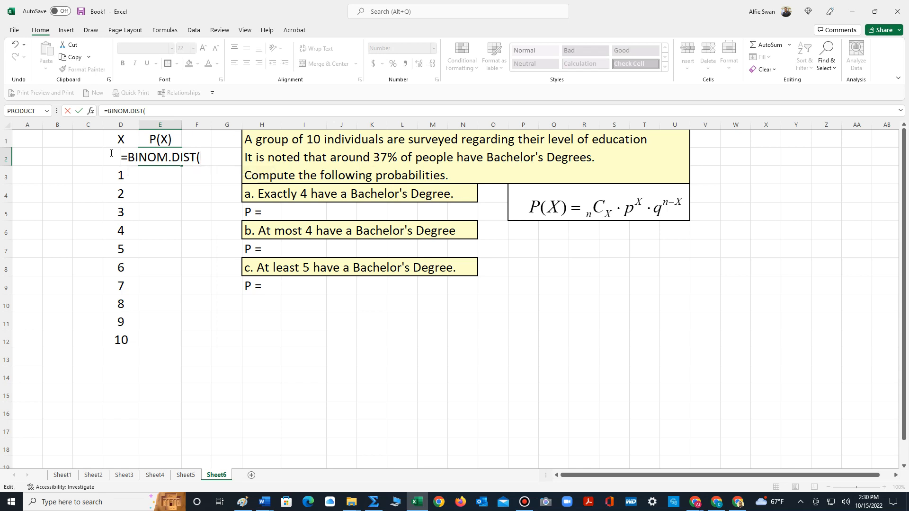
left_click_drag(101, 156, 106, 156)
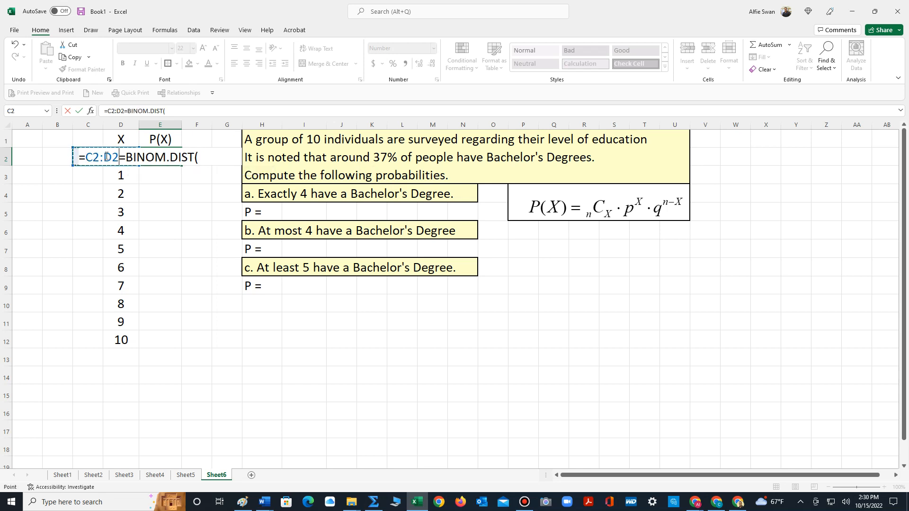
left_click_drag(118, 110, 108, 110)
key("BackSpace")
key("BackSpace")
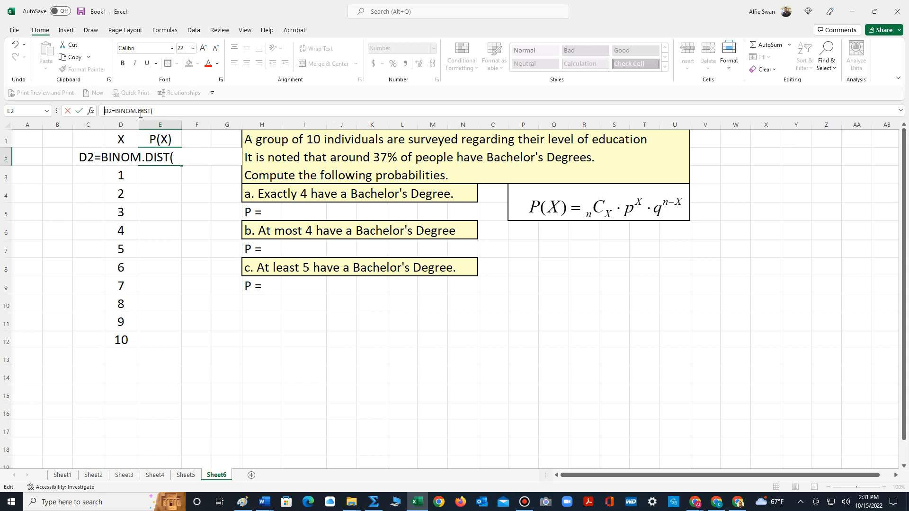
left_click_drag(105, 111, 109, 111)
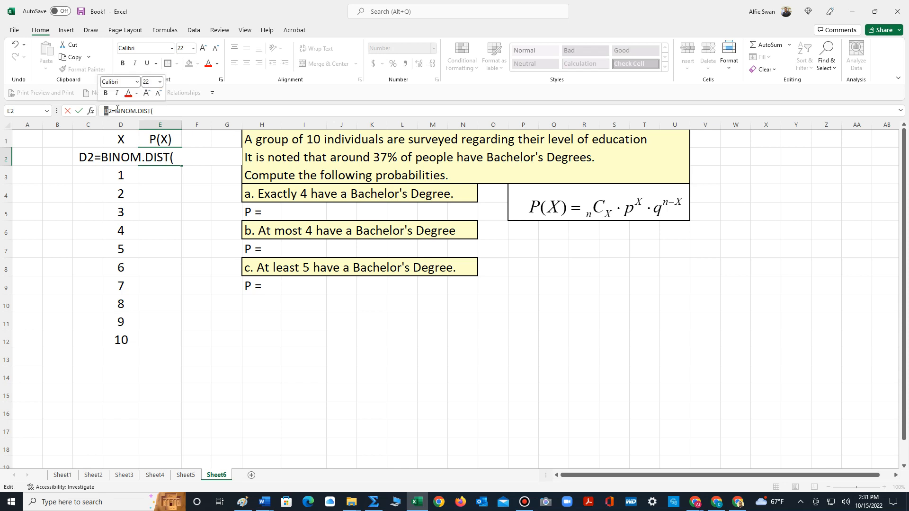
left_click(109, 111)
double_click(108, 110)
key("BackSpace")
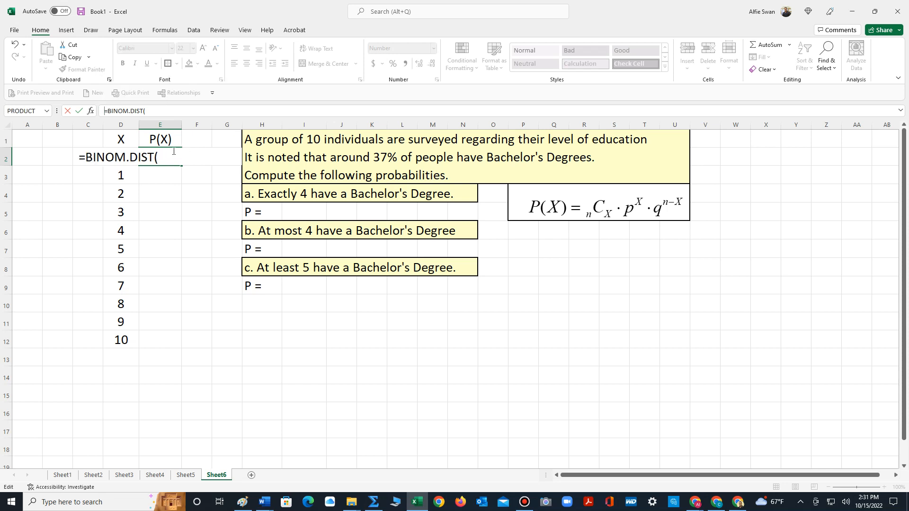
Complete the formula in E2 as =BINOM.DIST(d2,10,0.37,false).
left_click(168, 157)
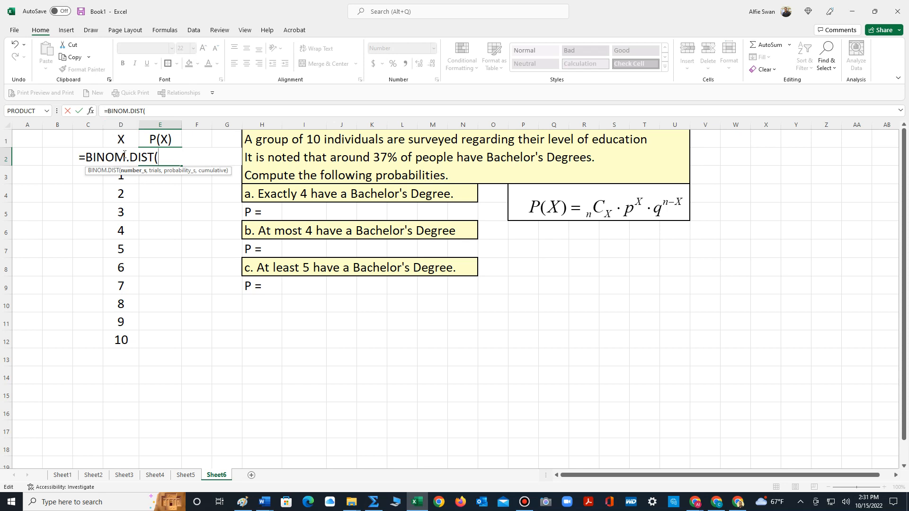
type("d2,10")
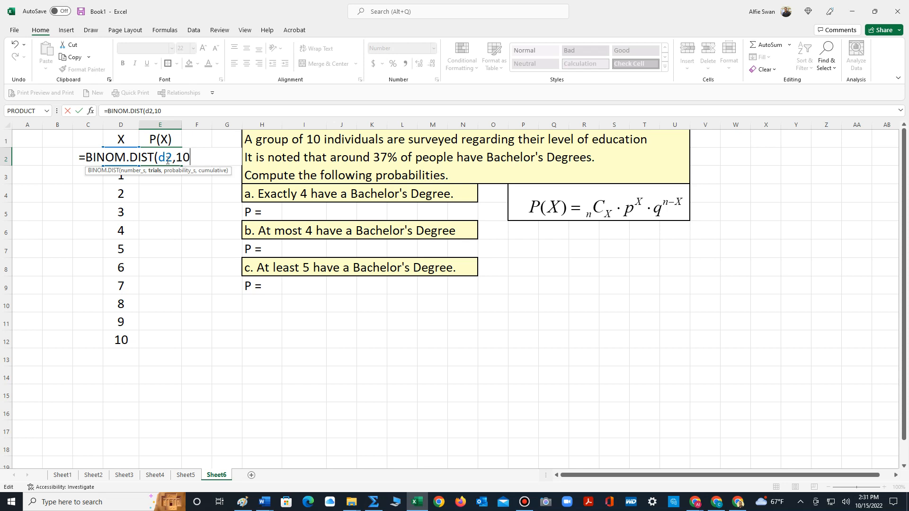
type(",0.37,")
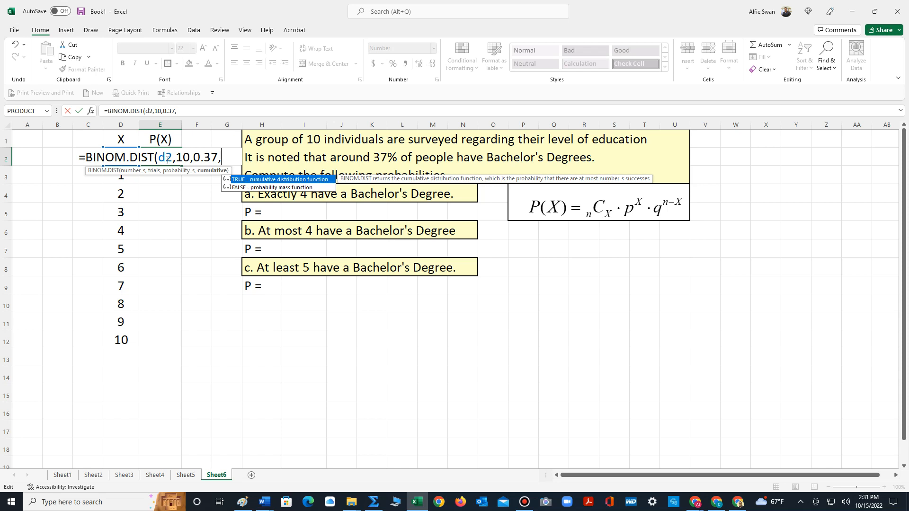
type("fals")
key("BackSpace")
key("BackSpace")
type("e")
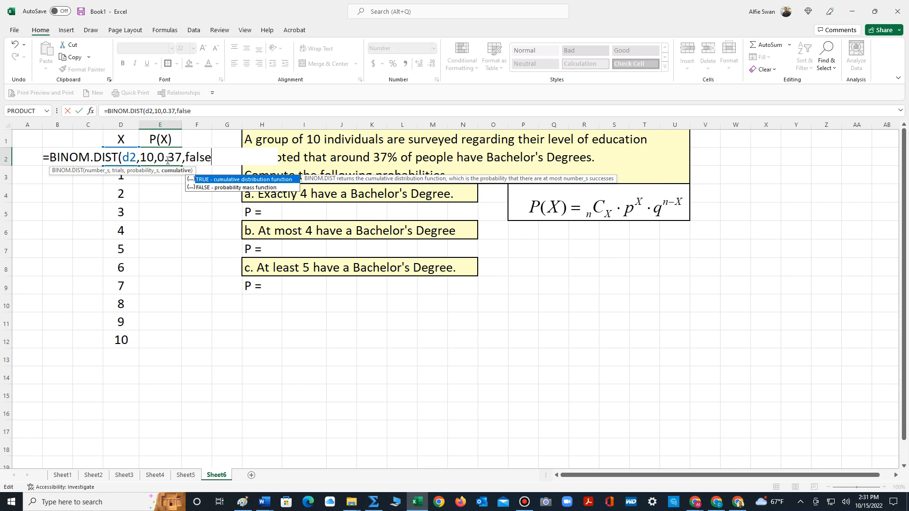
type(")")
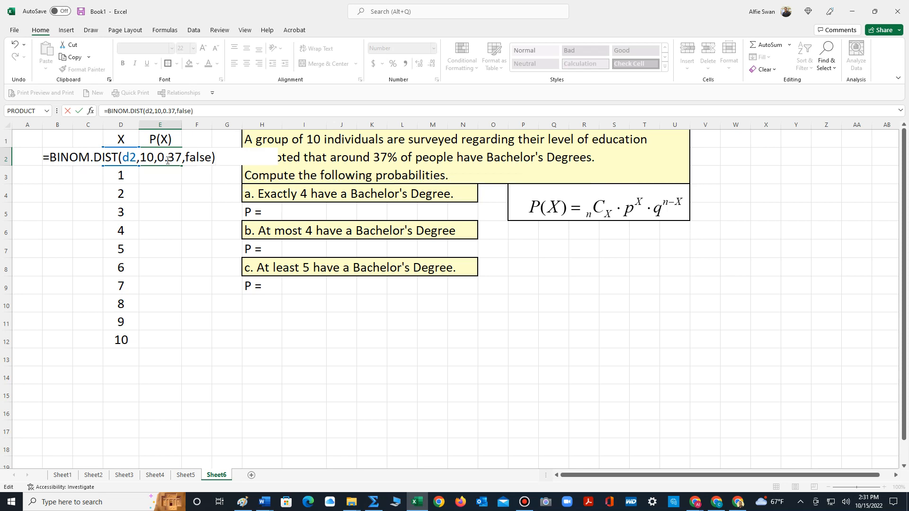
key("Return")
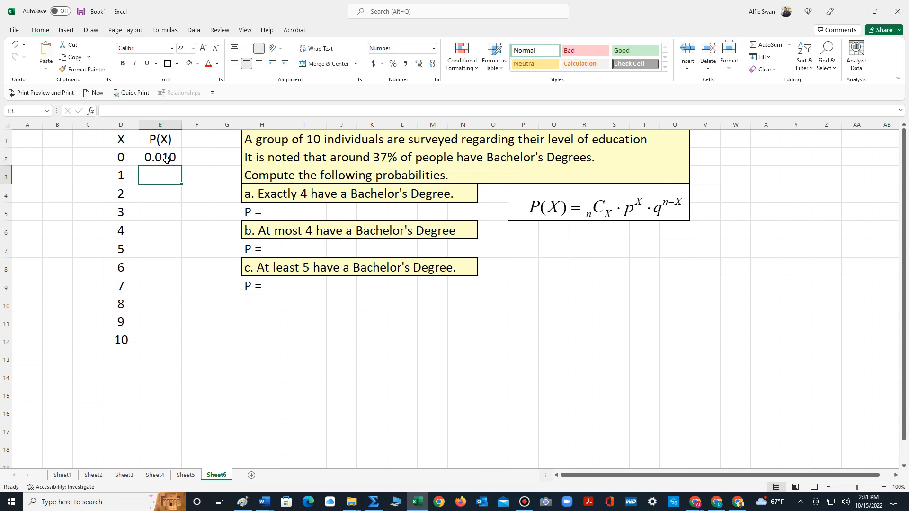
Copy the binomial probability formula from E2 down the P(X) column through E12.
left_click(164, 210)
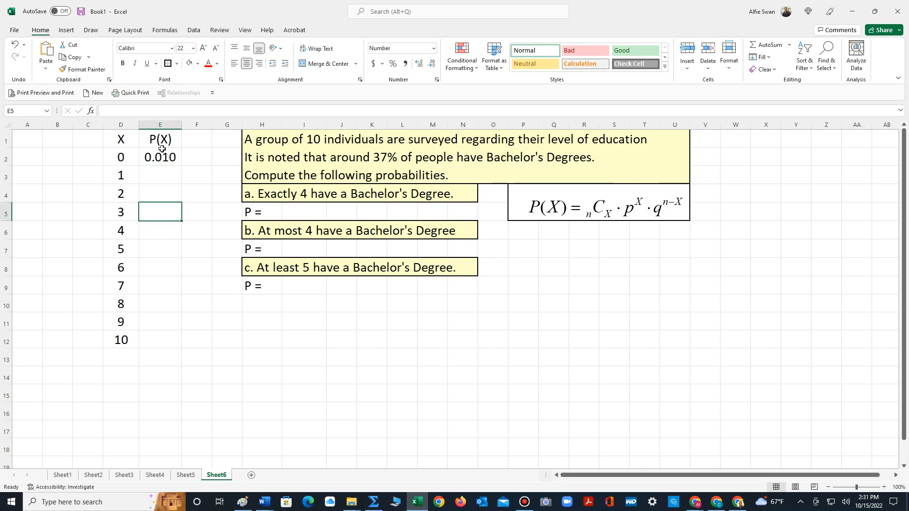
left_click(165, 158)
double_click(182, 167)
left_click(221, 360)
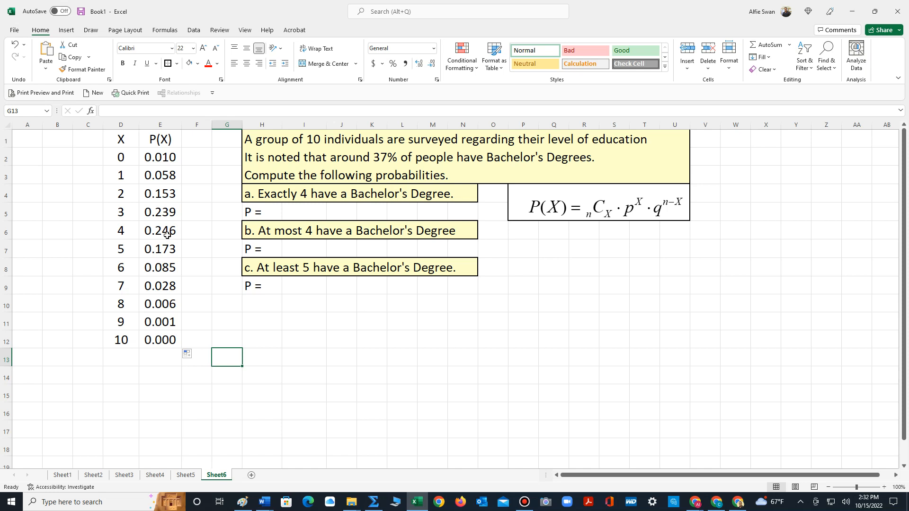
Answer part a in cell I5 with a formula referencing the P(X) value for X = 4 in E6.
left_click(301, 214)
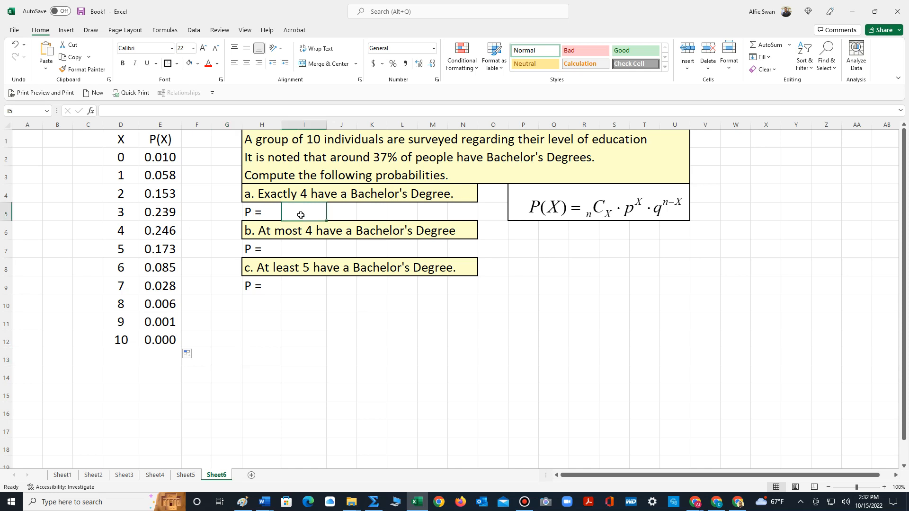
type("=")
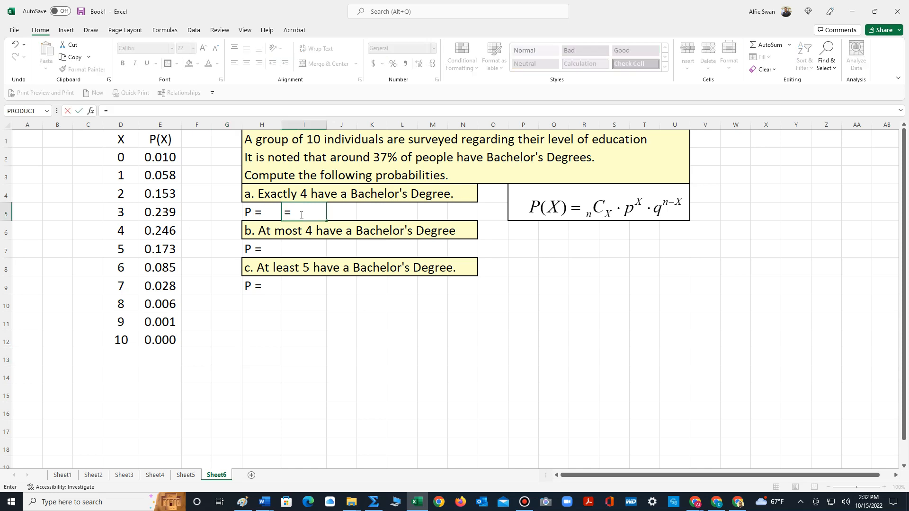
left_click(162, 232)
key("Return")
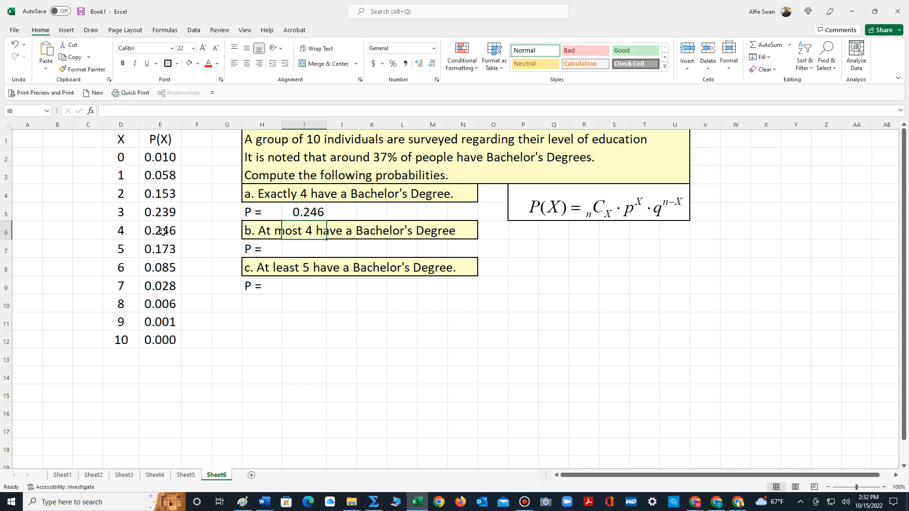
Answer part b in cell I7 with =sum(E2:E6), adding the probabilities for X = 0 through 4.
left_click(302, 250)
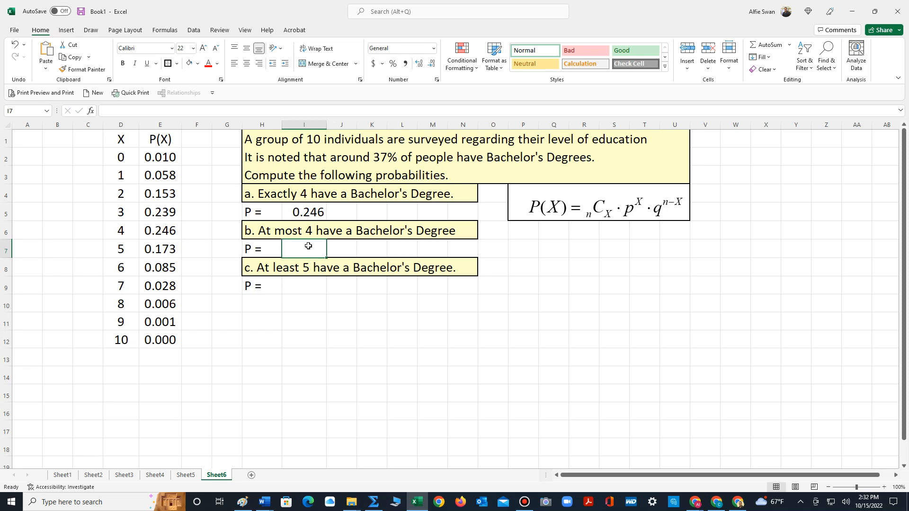
type("=s")
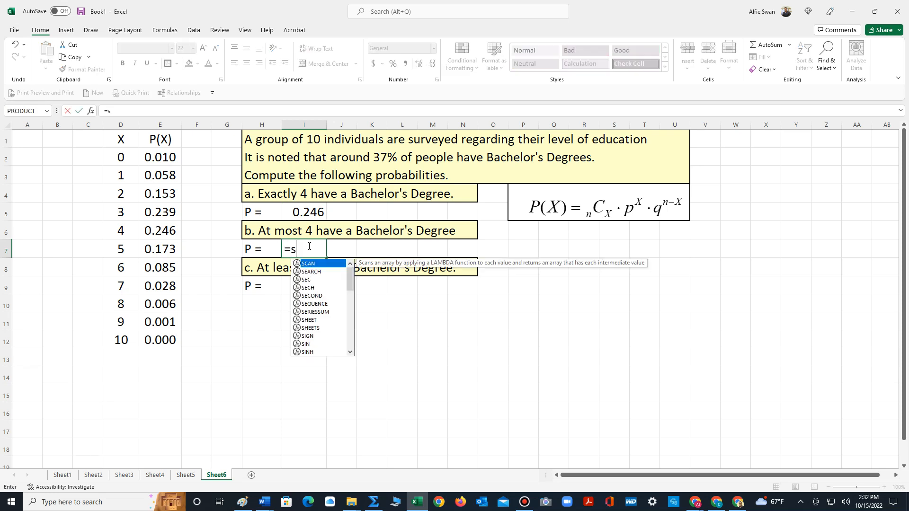
type("um(")
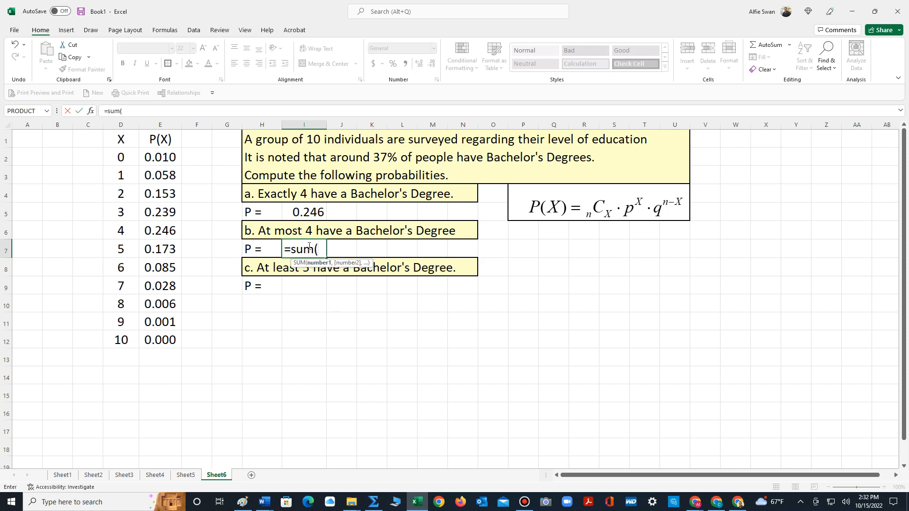
left_click(162, 158)
left_click_drag(161, 158, 161, 231)
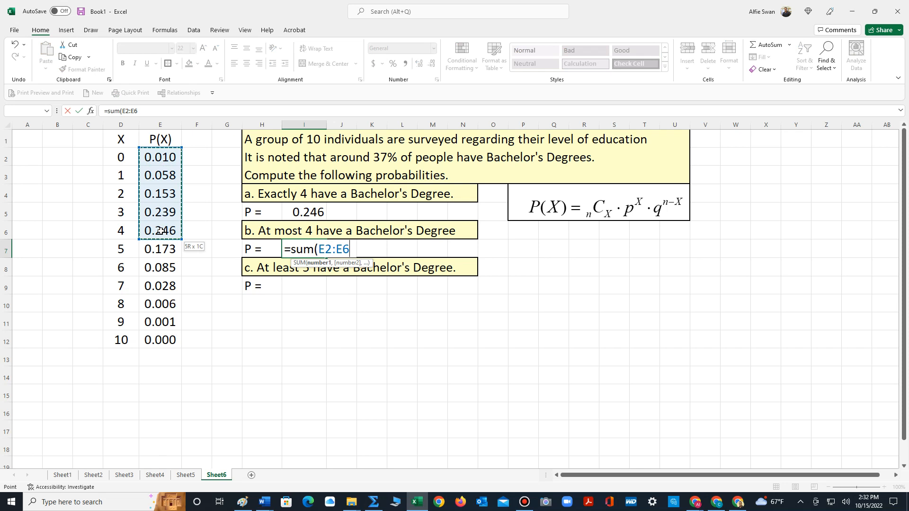
type(")")
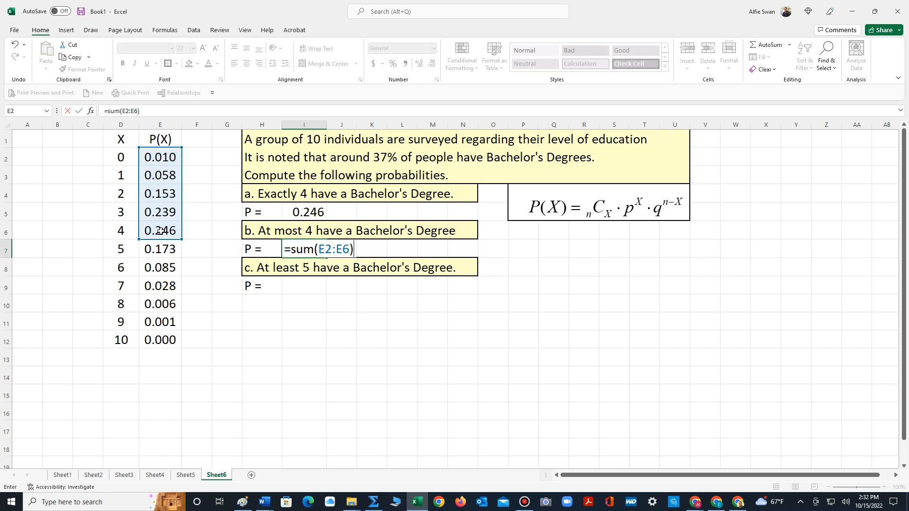
key("Return")
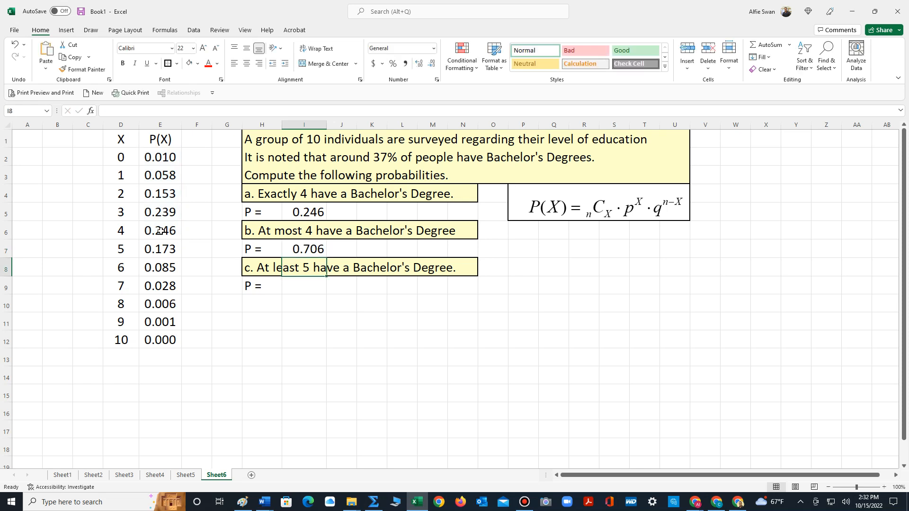
Answer part c in cell I9 with a SUM formula over E7:E12, adding the probabilities for X = 5 through 10.
left_click(291, 288)
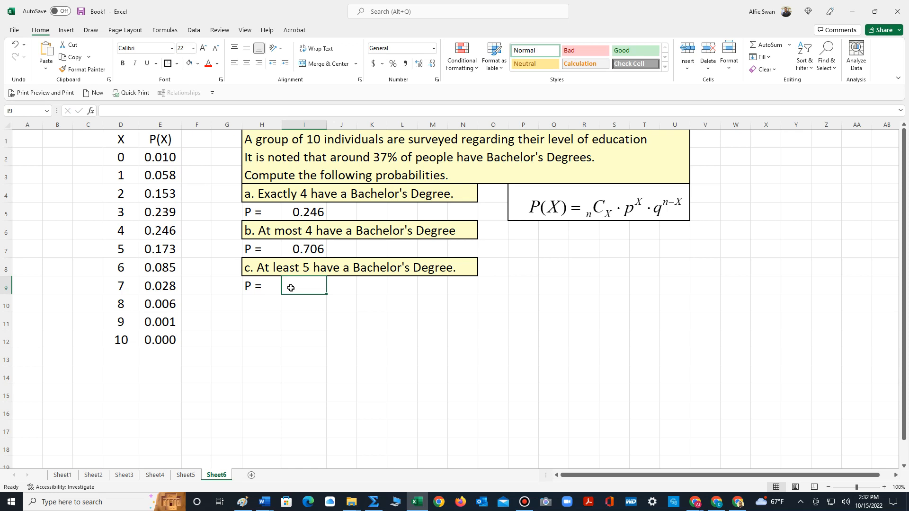
type("=")
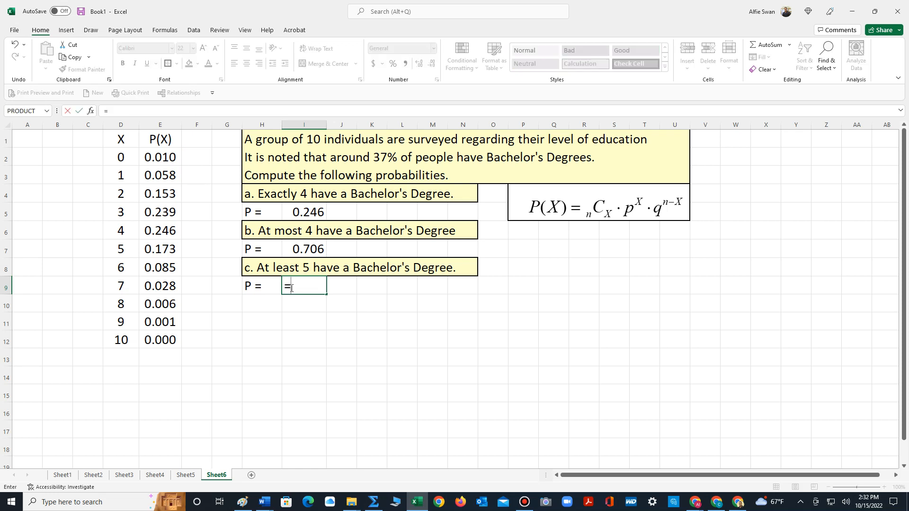
type("sum")
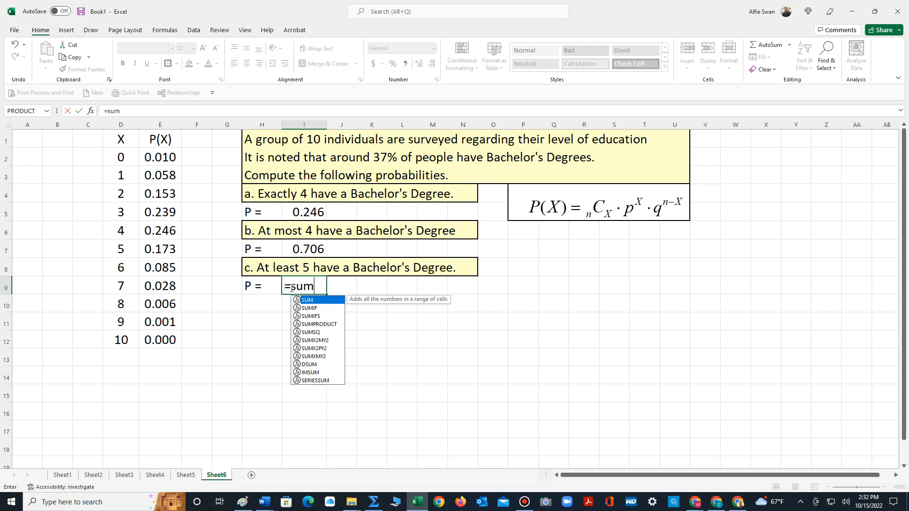
type("(")
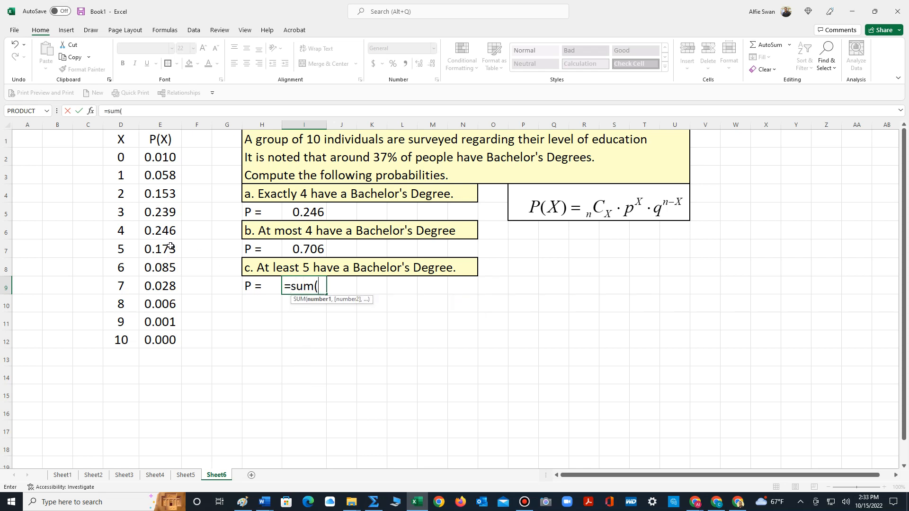
left_click_drag(168, 247, 155, 339)
type(")")
key("Return")
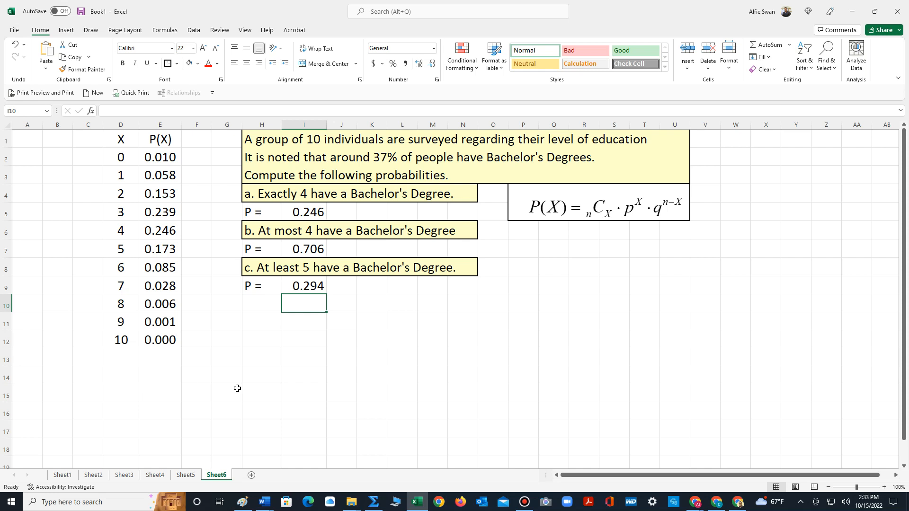
left_click(524, 503)
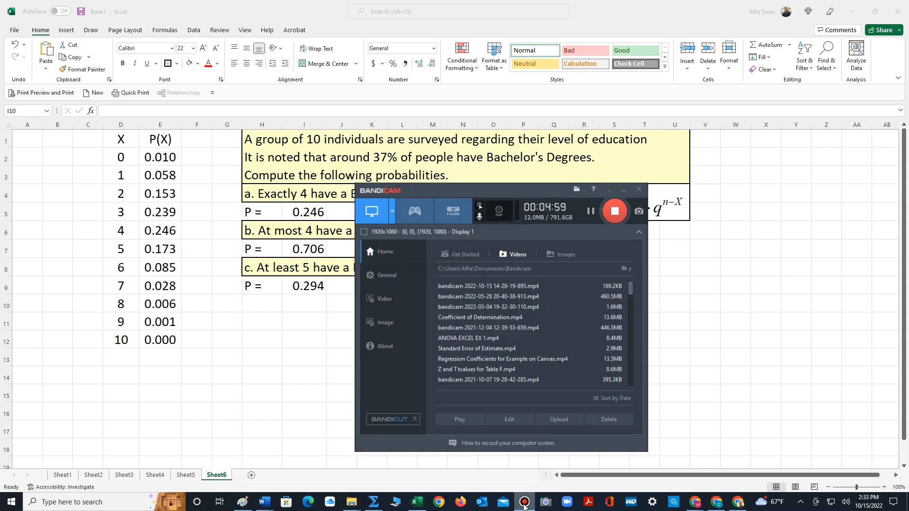